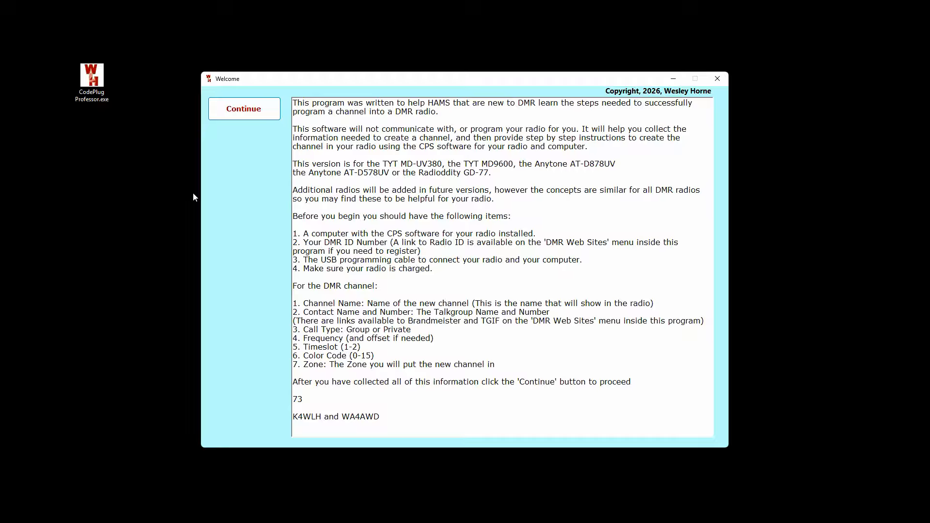
Step: Highlight each welcome-screen prerequisite and required-field line, from CPS software through Zone
triple_click(296, 235)
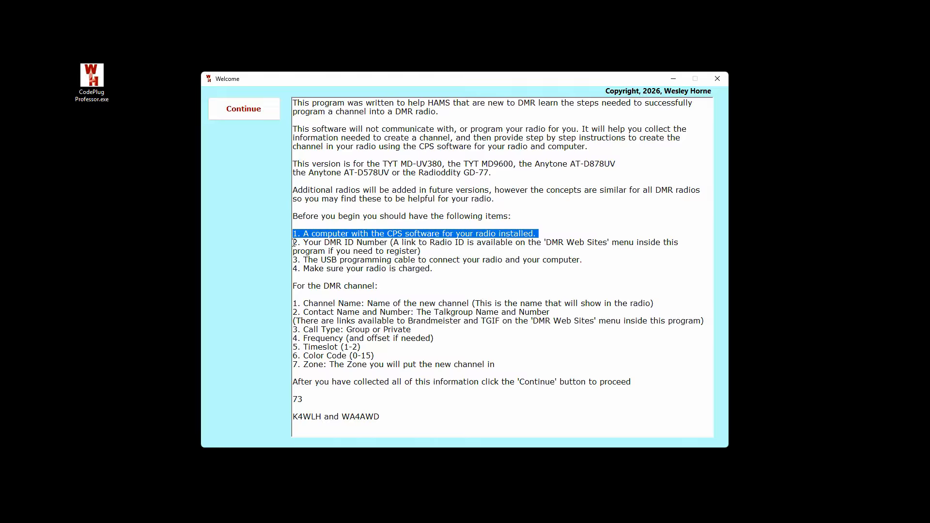
triple_click(294, 243)
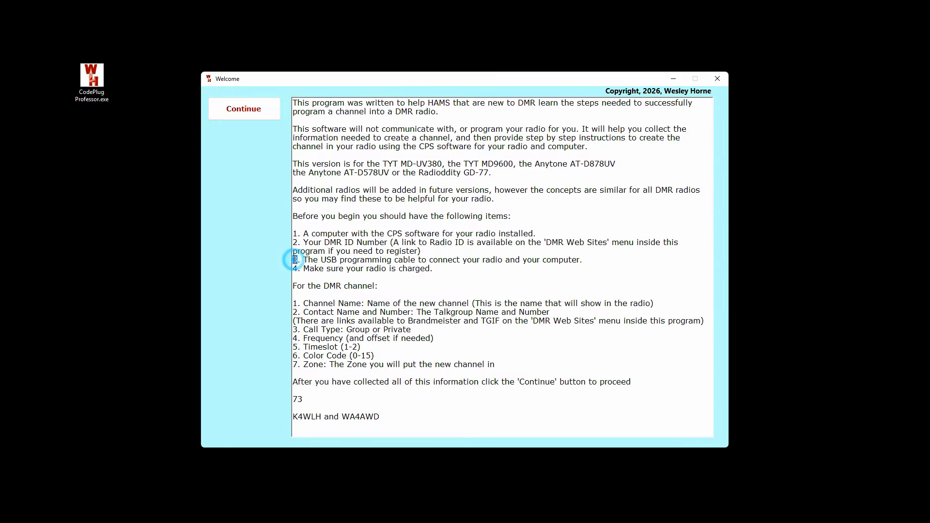
triple_click(295, 260)
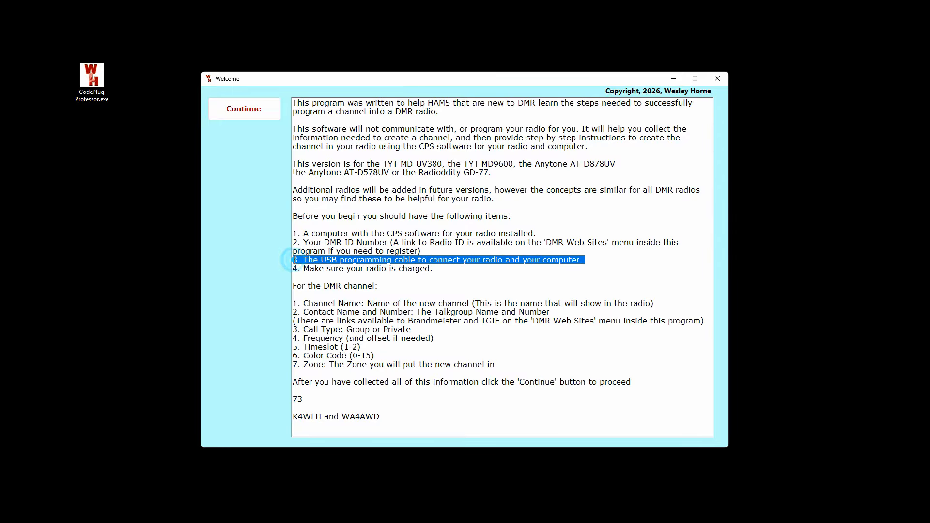
triple_click(295, 269)
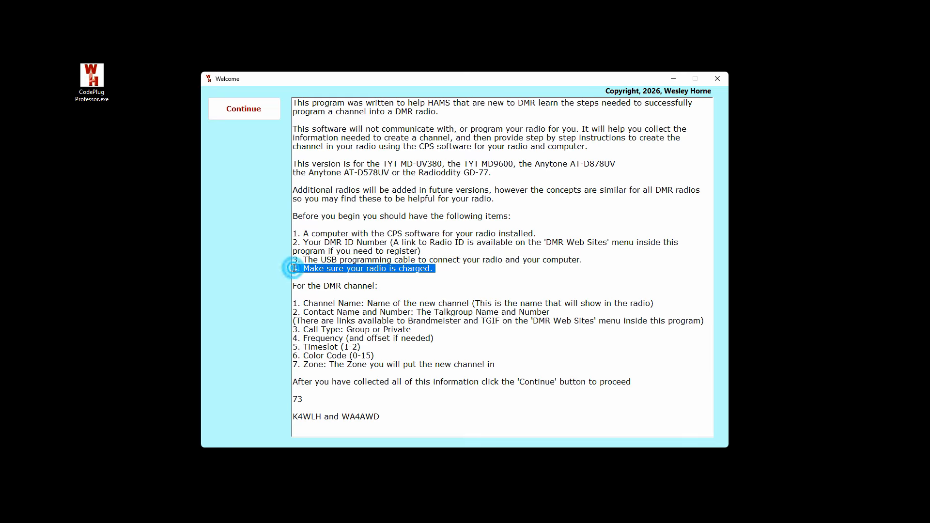
triple_click(295, 304)
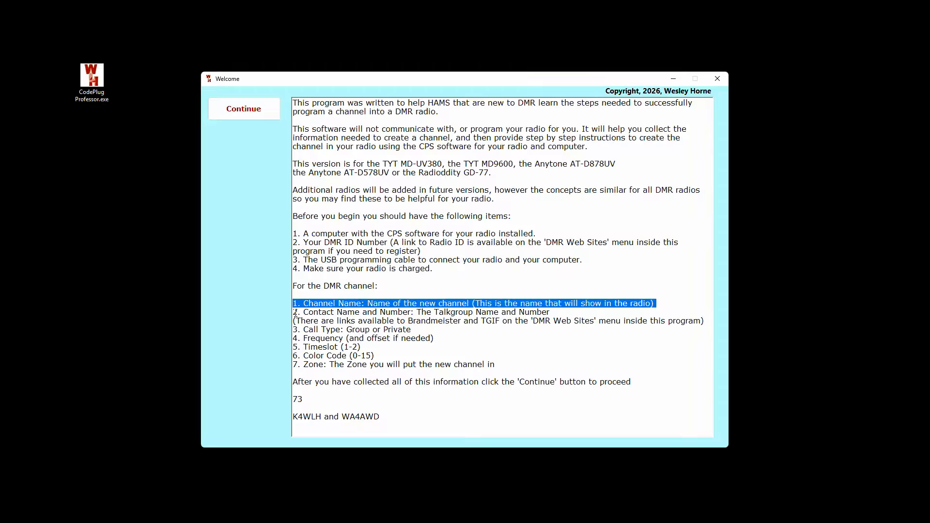
triple_click(296, 313)
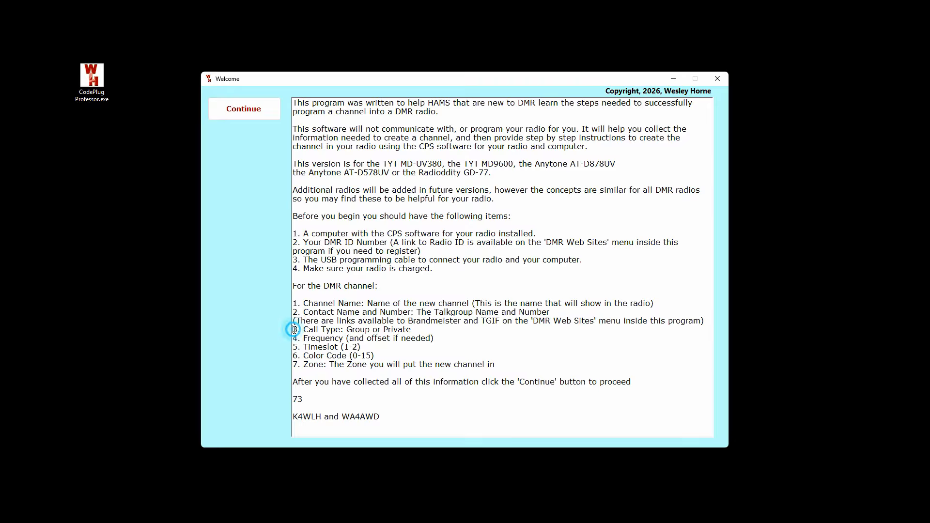
triple_click(295, 330)
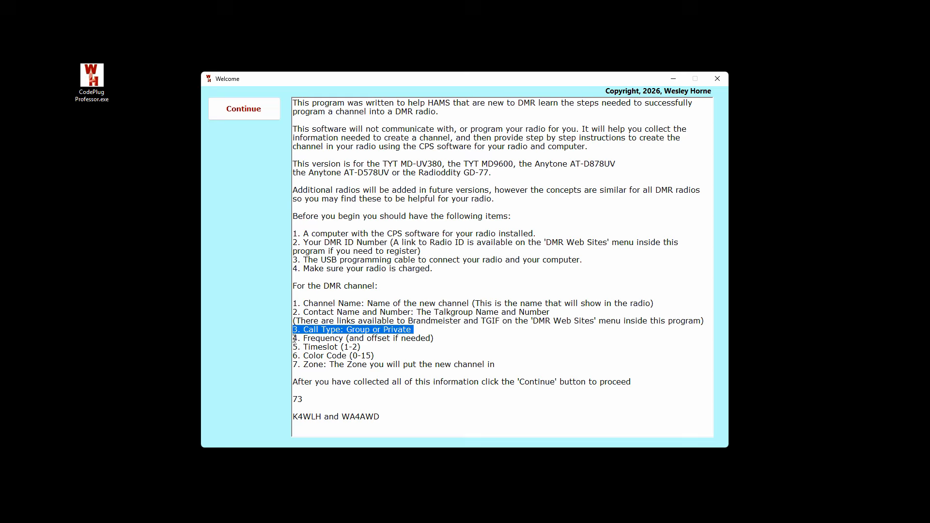
triple_click(294, 338)
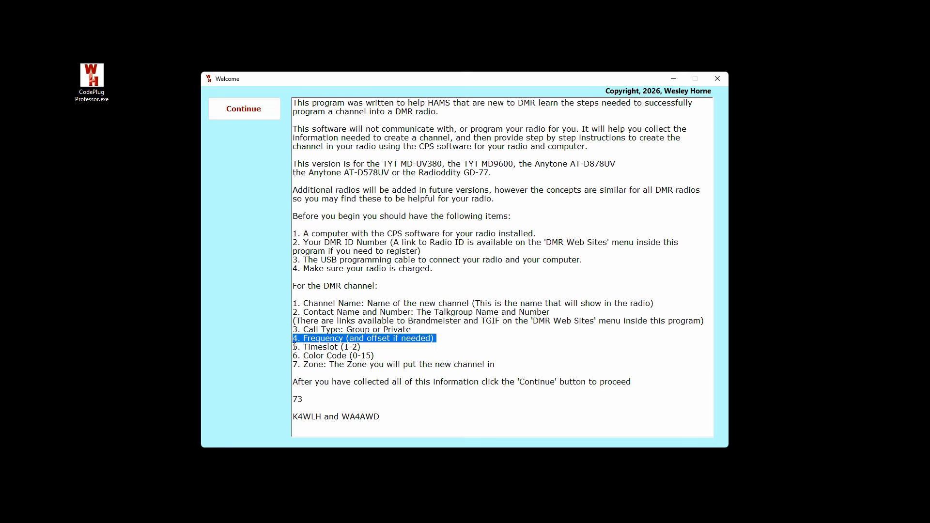
triple_click(294, 346)
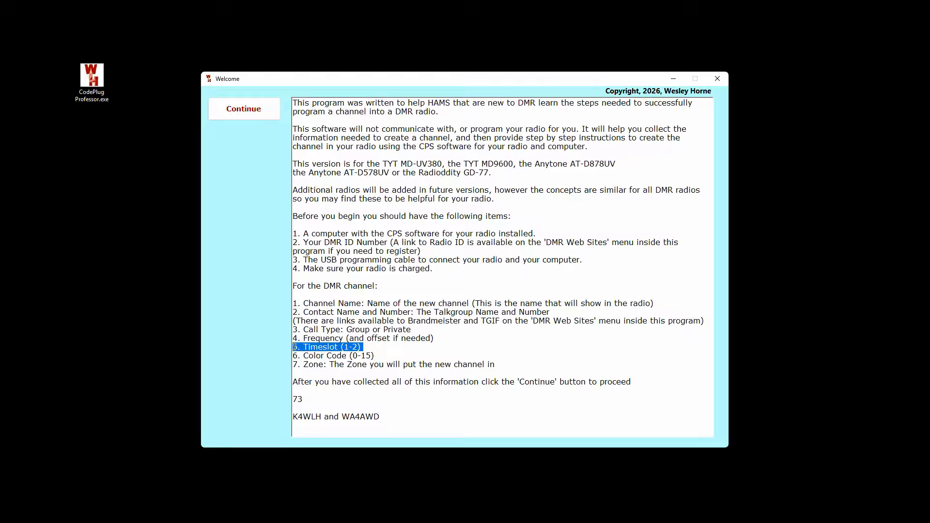
triple_click(294, 355)
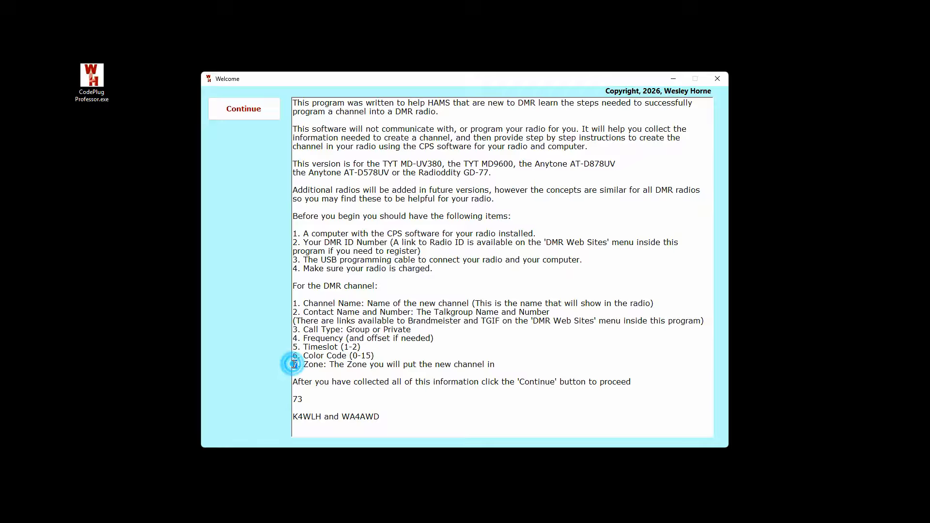
triple_click(295, 364)
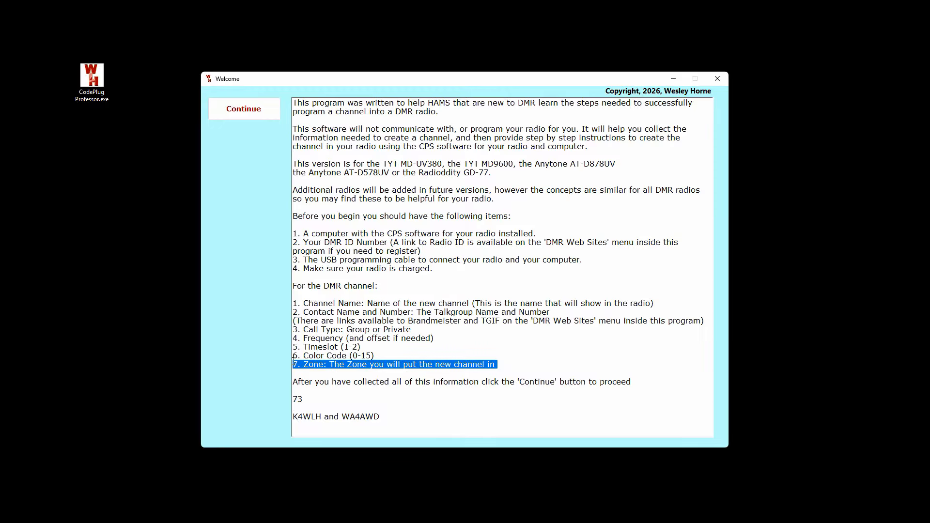
Step: Continue to radio selection, choose Anytone AT-D878UV, confirm, and dismiss the tip
click(252, 109)
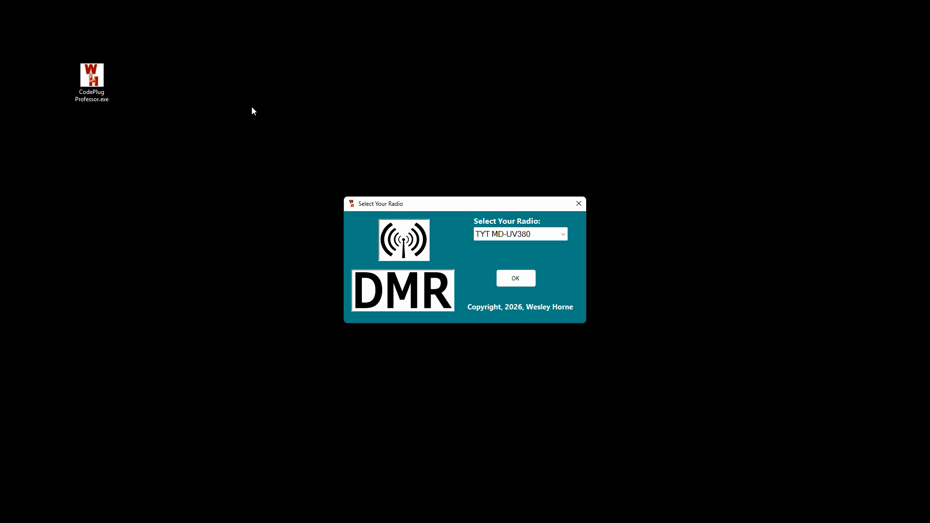
click(486, 232)
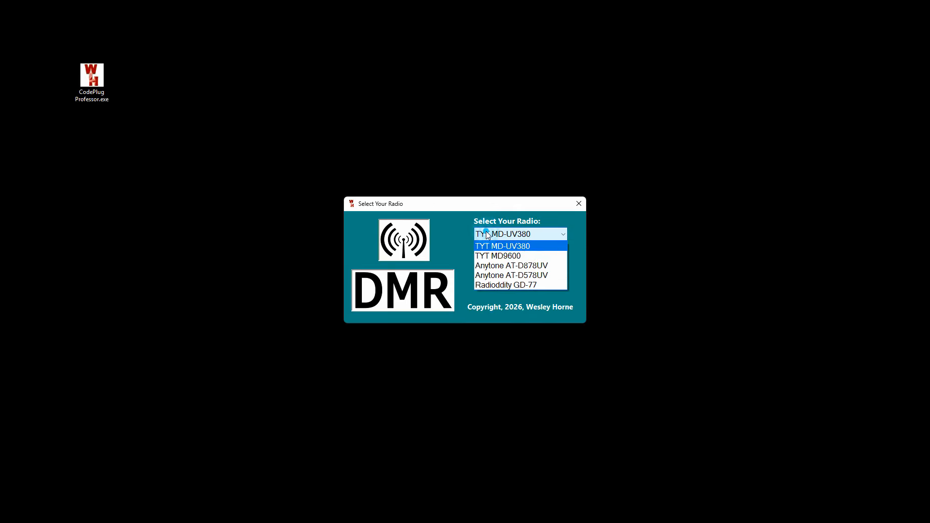
click(493, 265)
click(514, 279)
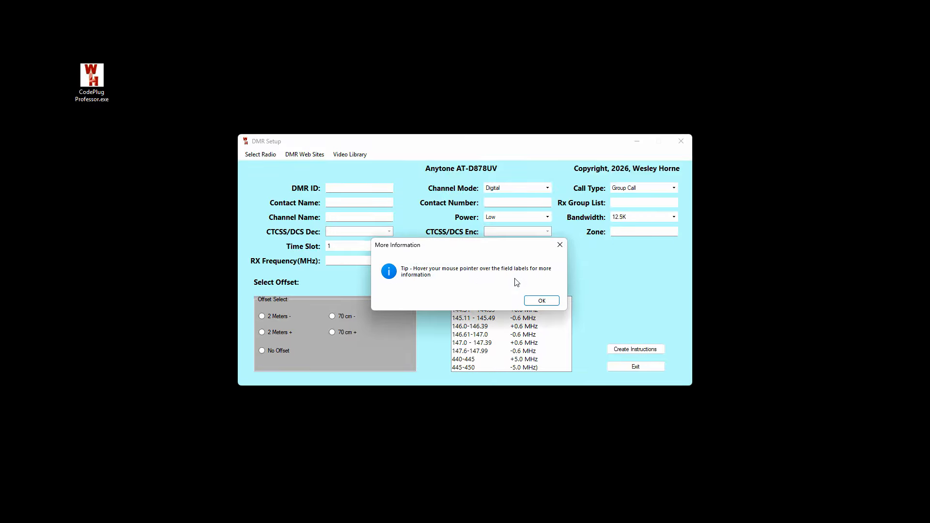
click(541, 301)
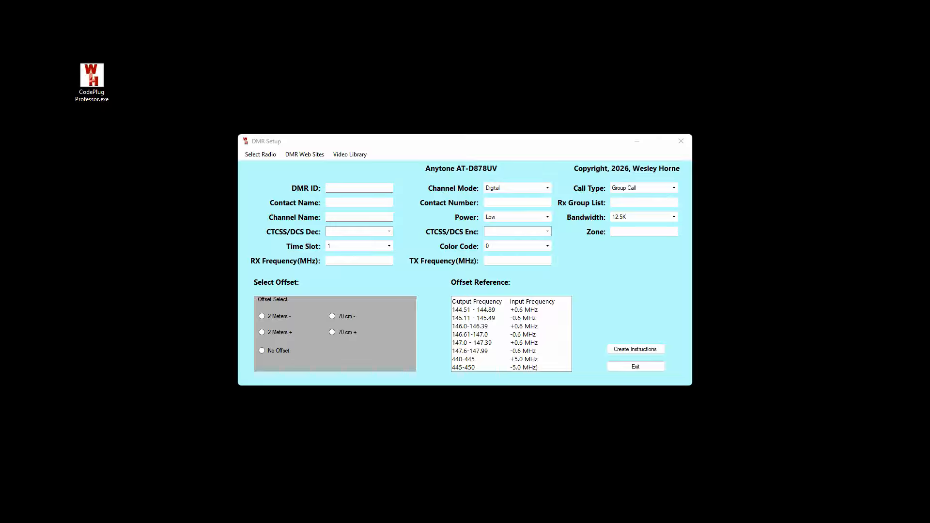
click(298, 144)
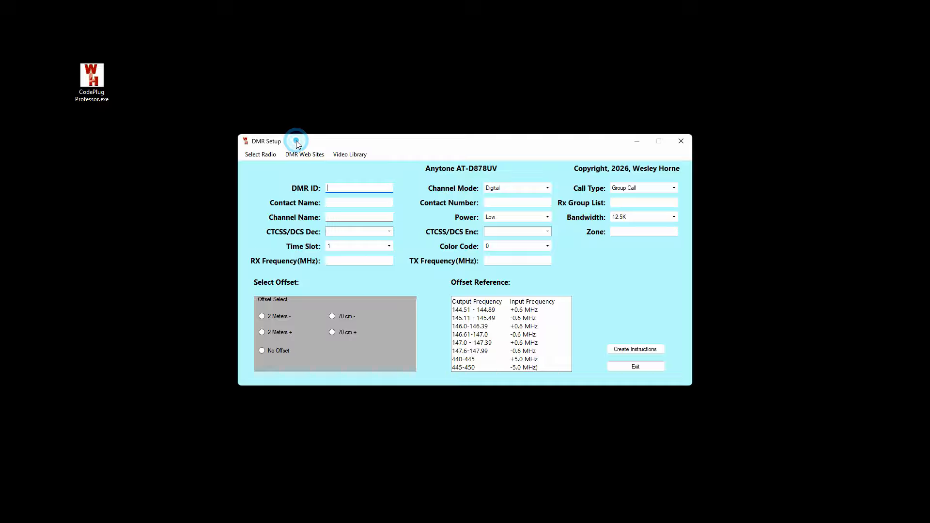
Step: Switch the form to the TYT MD-UV380 and open the Amateur Radio Digital web site
click(274, 155)
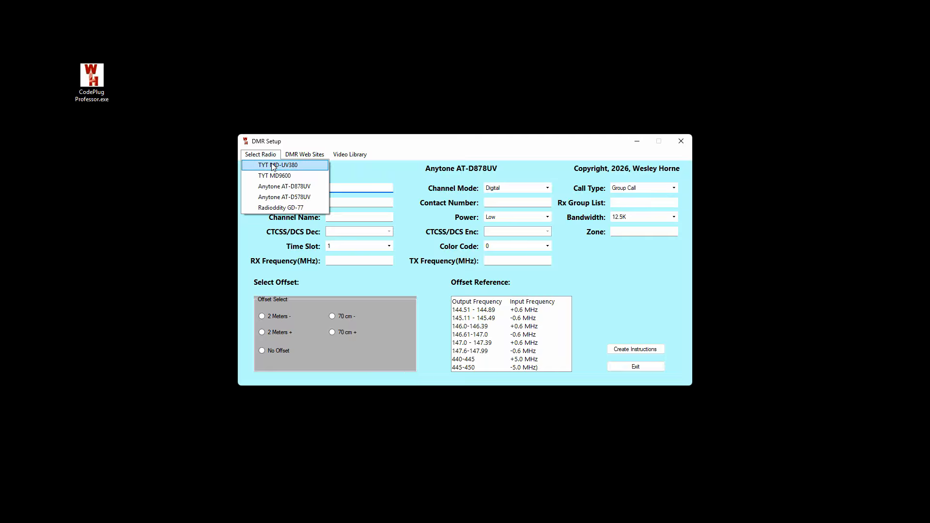
click(273, 166)
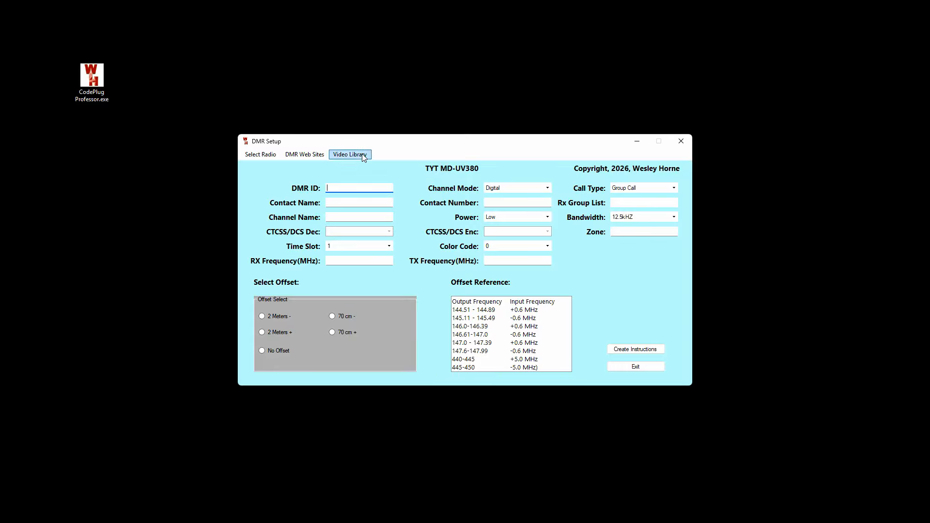
click(310, 154)
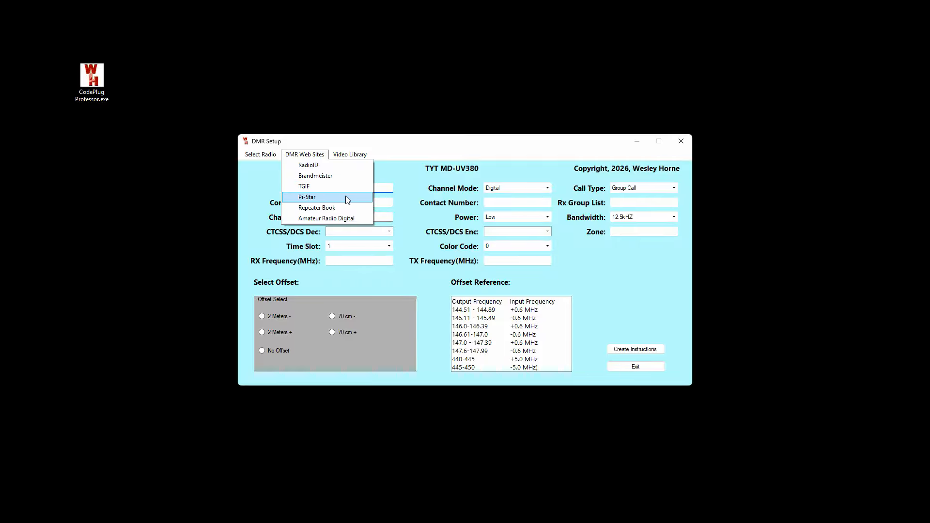
click(352, 216)
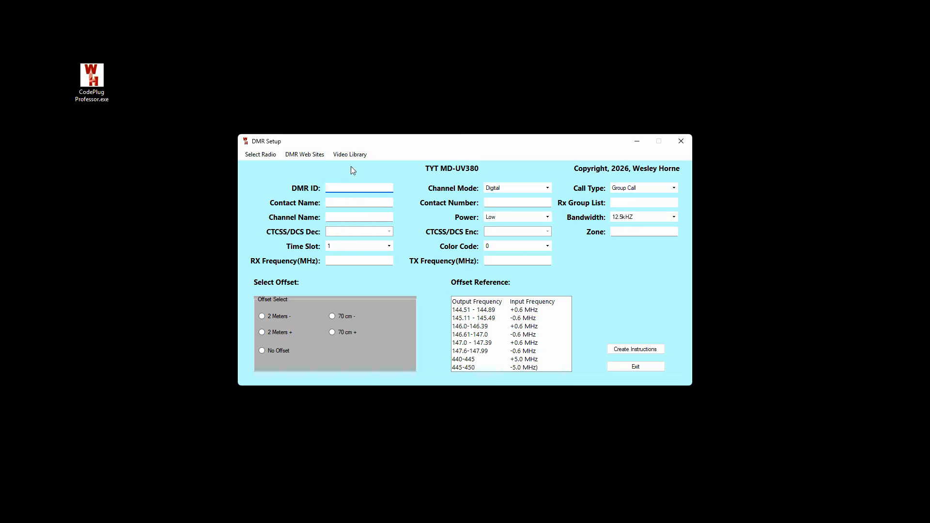
Step: Open the How To Get A DMR ID video, then return to the DMR Setup form
click(346, 155)
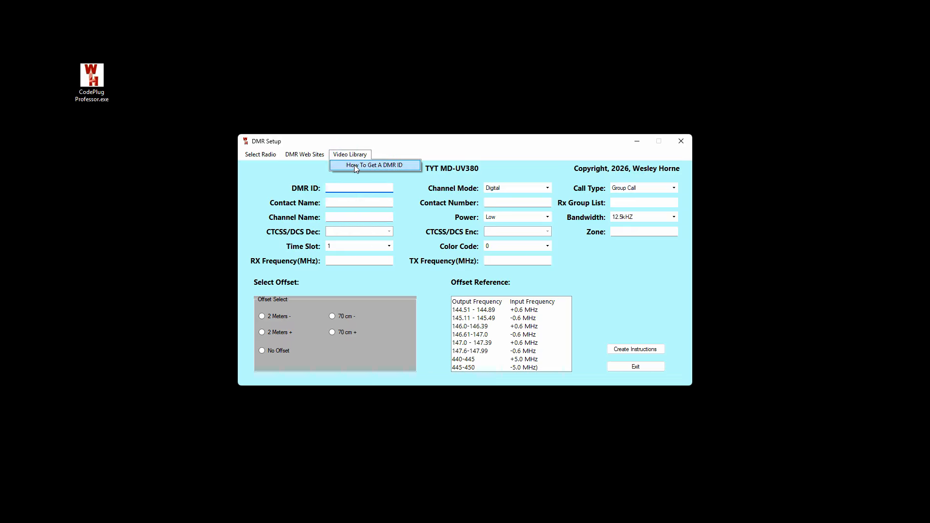
click(355, 165)
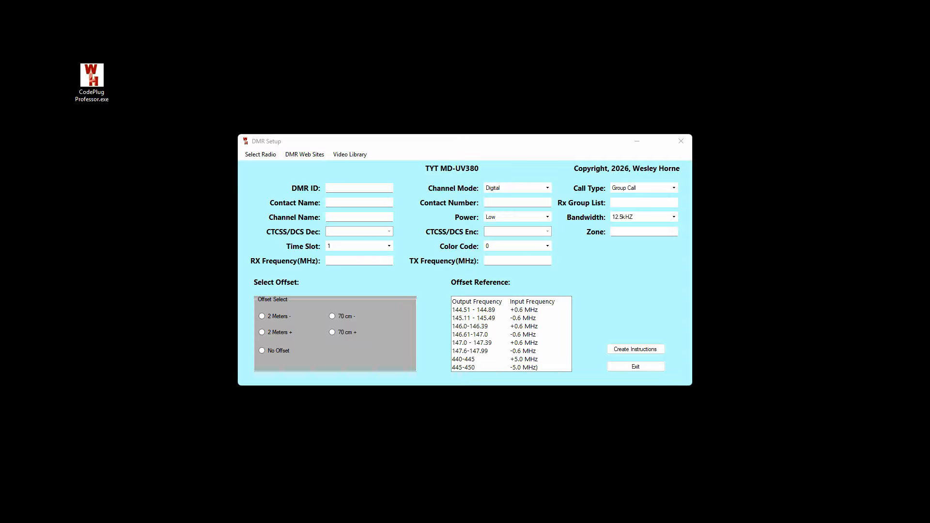
click(322, 140)
Step: Change the channel mode from Digital to Analog, giving 25.0kHZ bandwidth
click(496, 189)
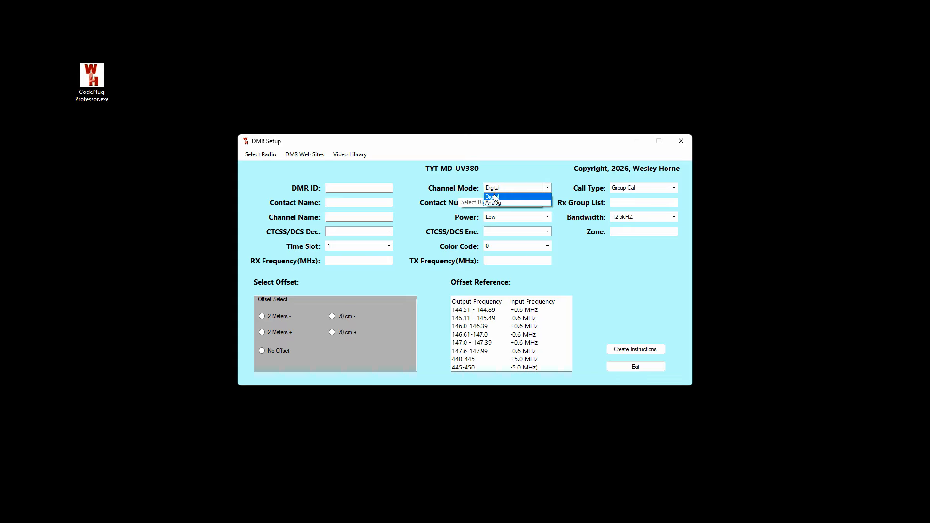
click(494, 197)
click(344, 232)
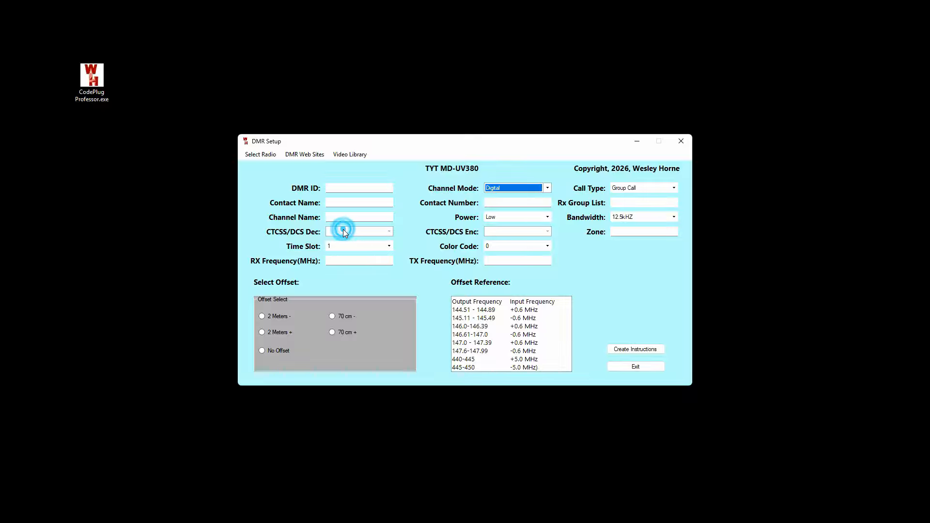
click(497, 231)
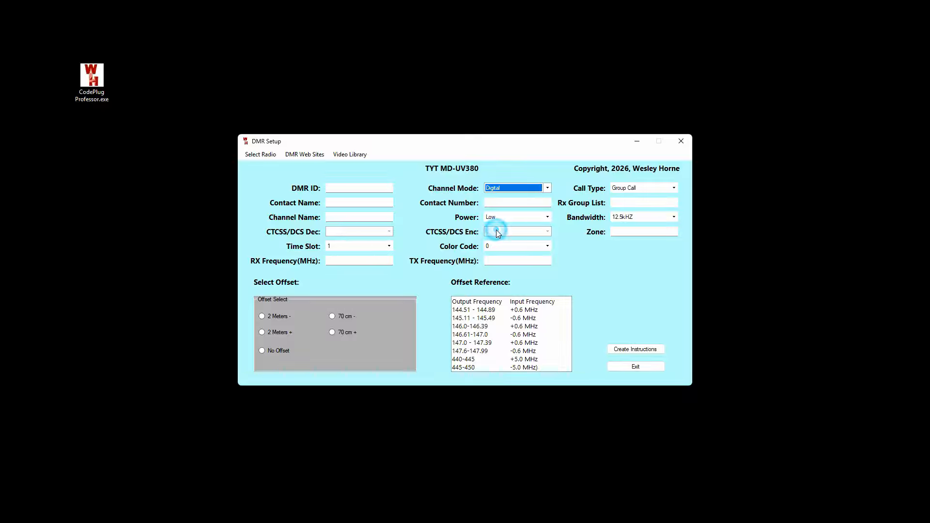
click(499, 188)
click(493, 203)
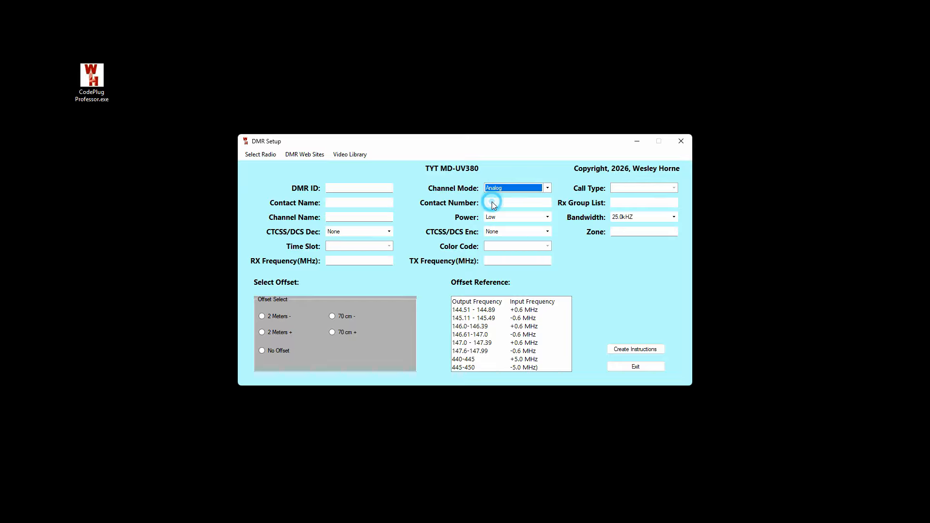
Step: Try Create Instructions and decline saving while the DMR ID is empty
click(358, 246)
click(625, 348)
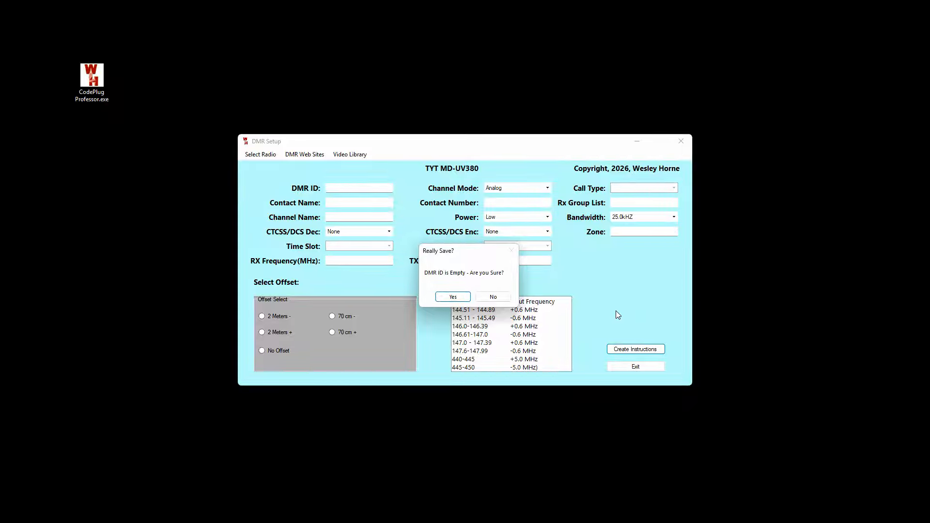
click(488, 298)
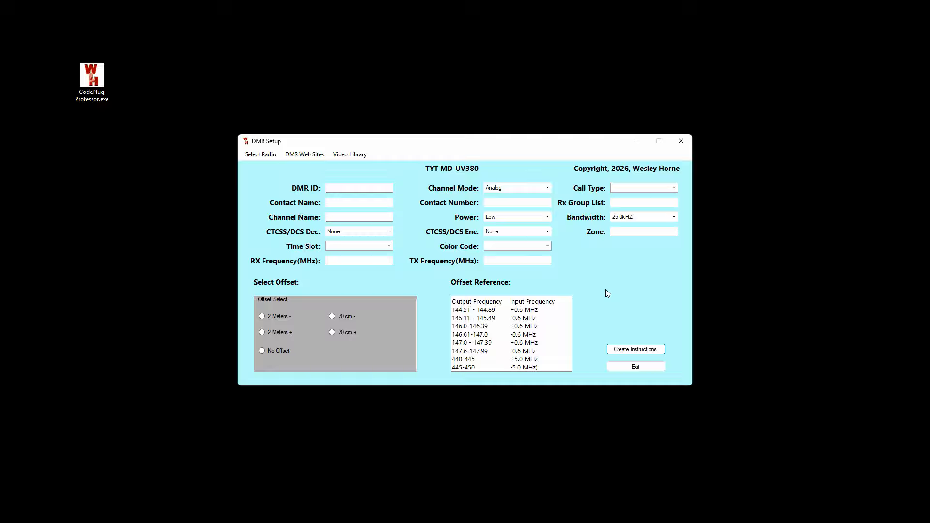
Step: Set the channel mode back to Digital, enter the DMR ID, and keep Group Call
click(546, 188)
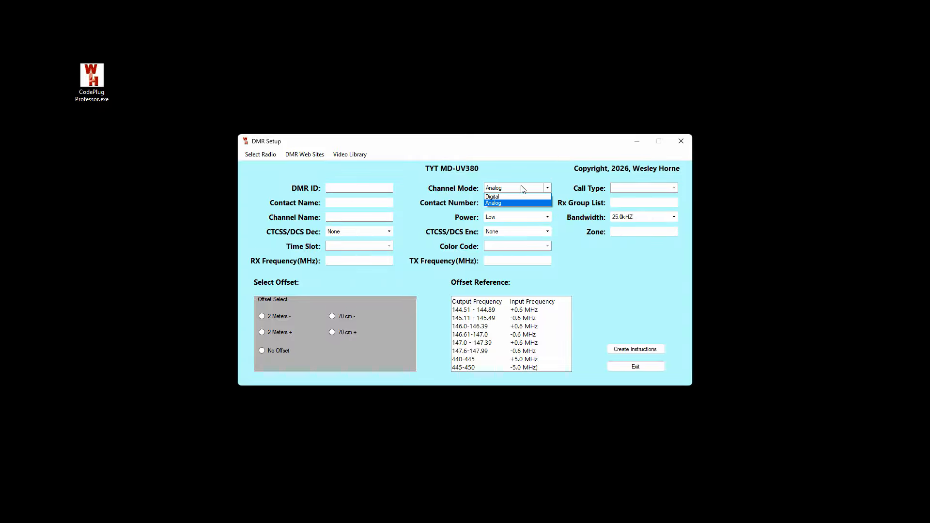
click(493, 197)
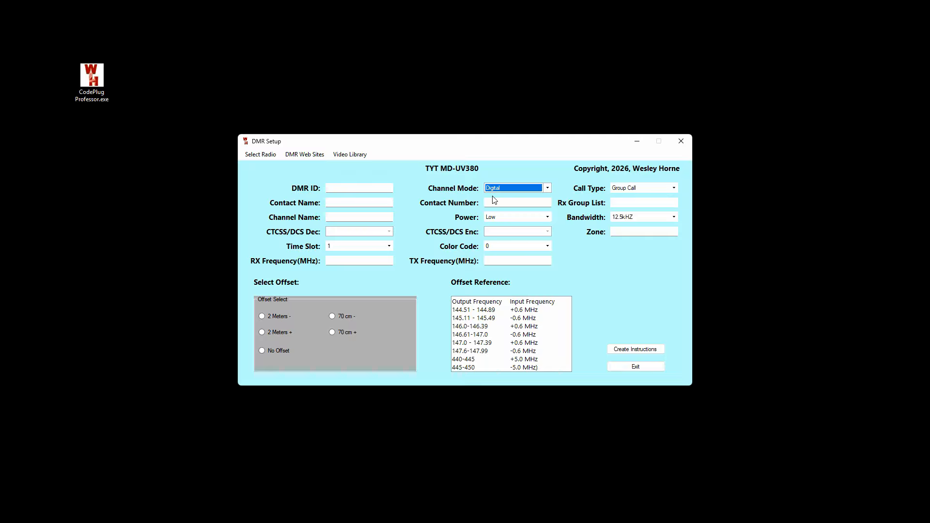
click(348, 188)
text(1234567)
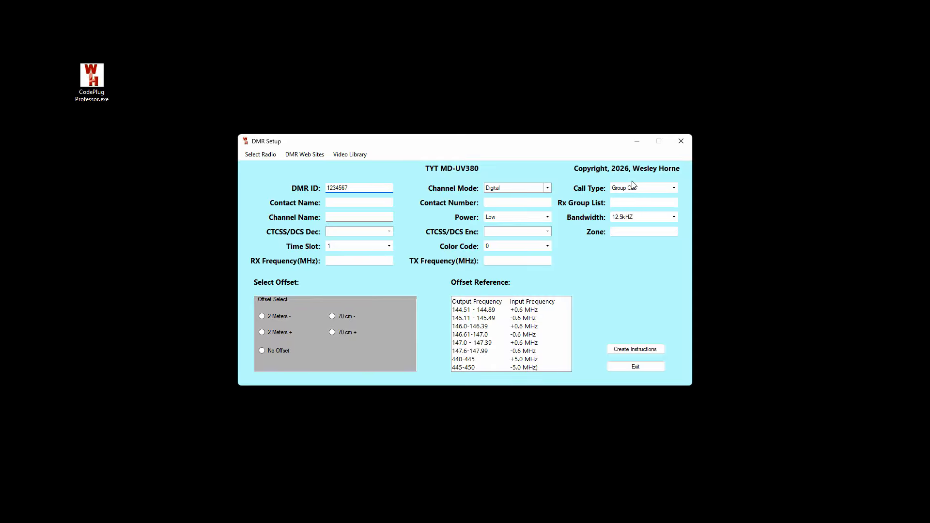
click(674, 189)
click(669, 193)
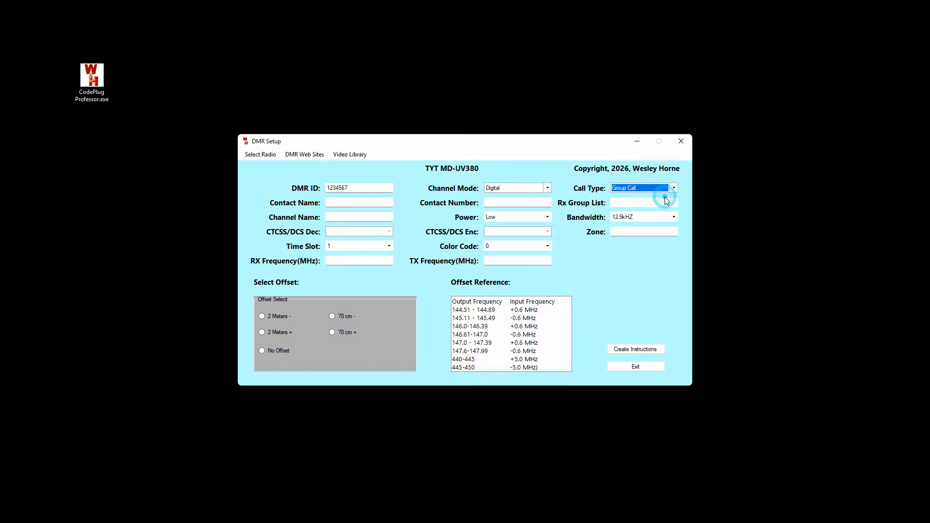
Step: Enter contact TGIF with number 31665 and channel name TGIF Main
click(347, 203)
text(TGIF)
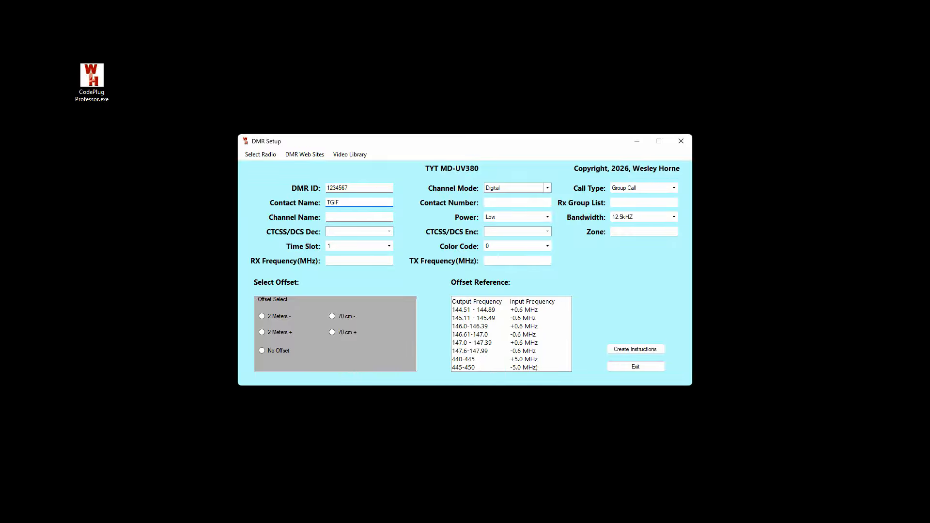
click(492, 202)
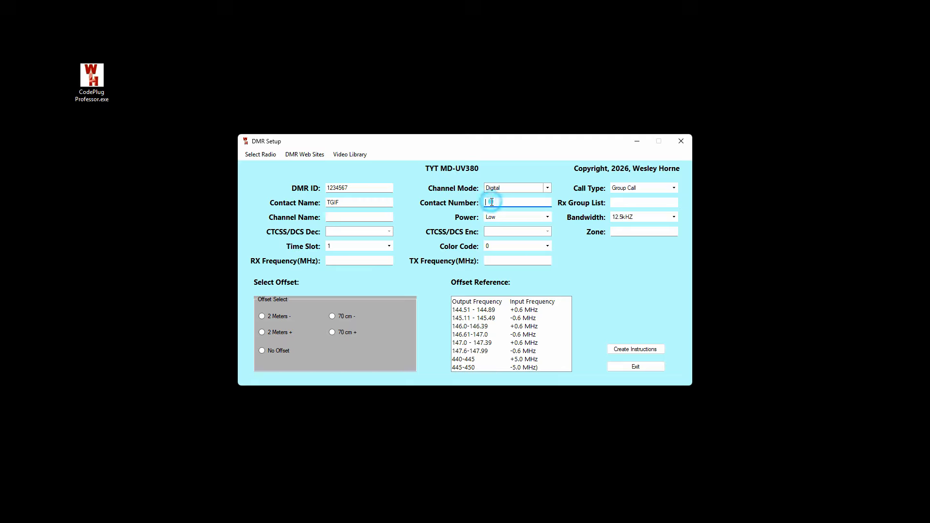
text(31665)
click(360, 217)
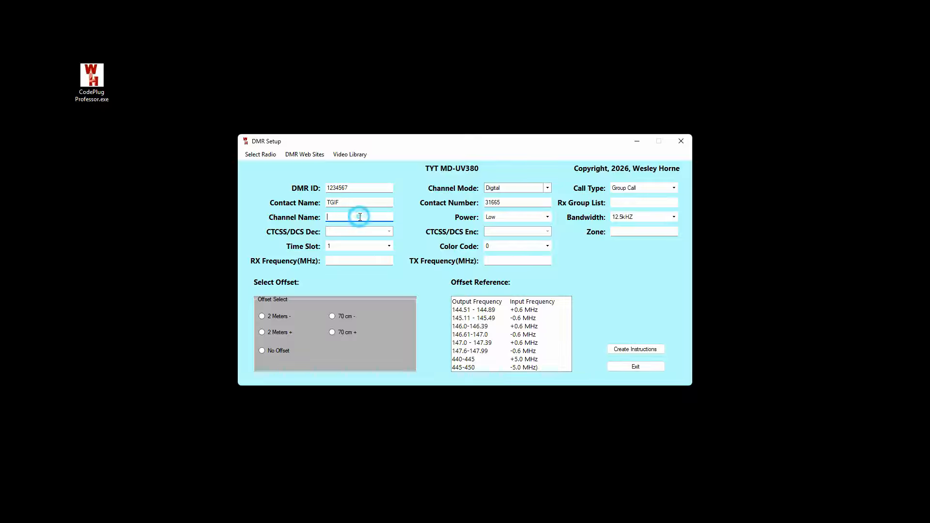
text(TGIF Main)
Step: Set the power level to Low and the bandwidth to 12.5kHZ
click(548, 217)
click(523, 227)
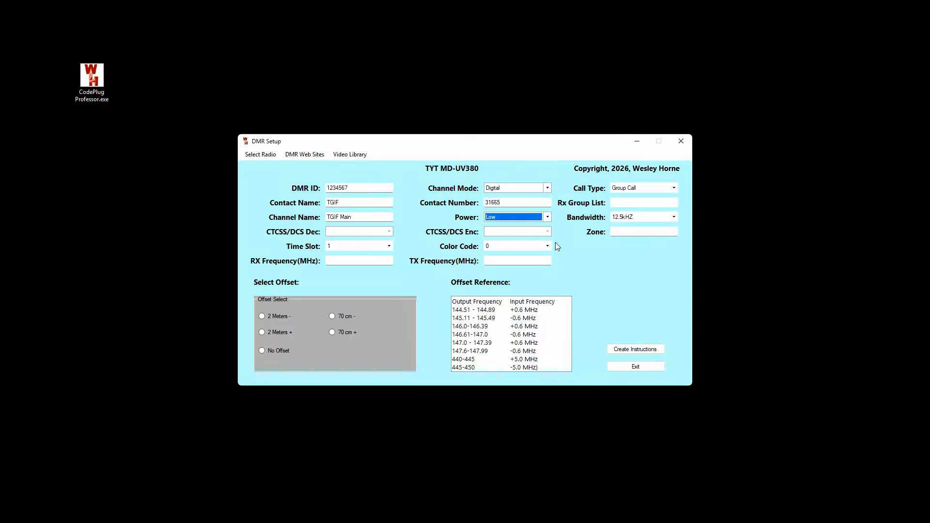
click(666, 219)
click(627, 225)
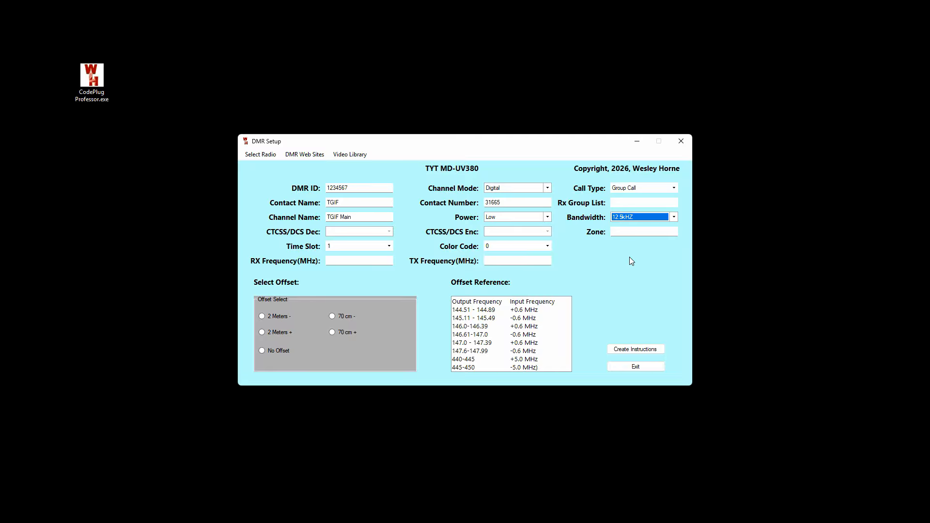
Step: Choose time slot 2 and color code 1, and enter zone TGIF
click(389, 247)
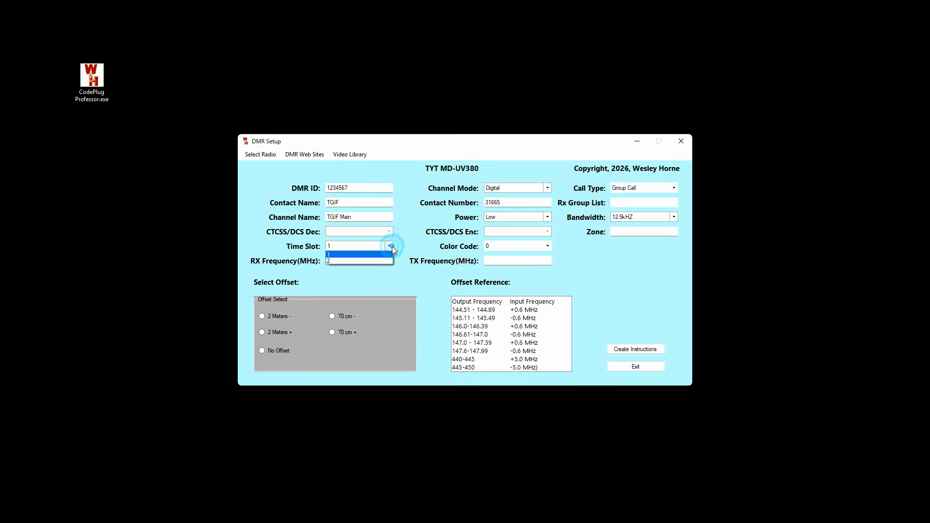
click(365, 261)
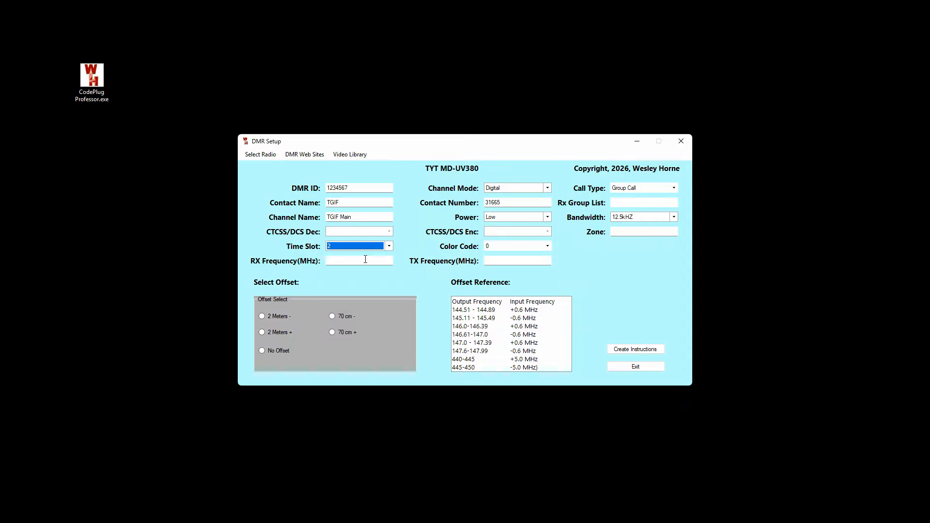
click(543, 246)
click(500, 263)
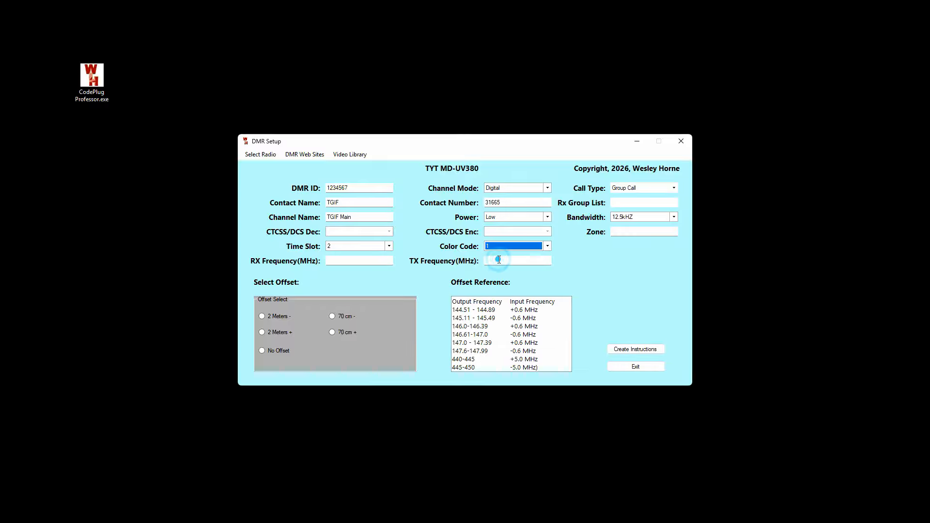
click(621, 231)
text(TGIF)
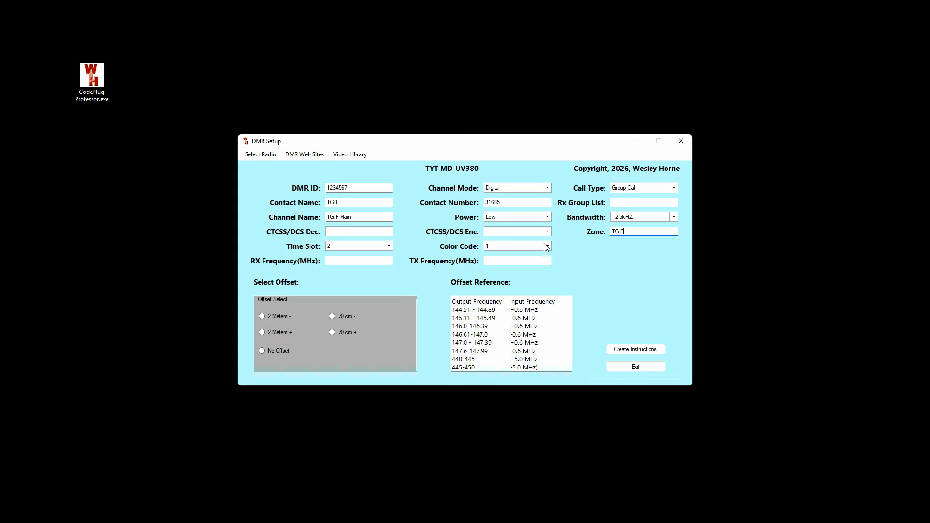
Step: Enter RX frequency 441.3 with No Offset so TX is 441.300, then generate the instructions
click(336, 260)
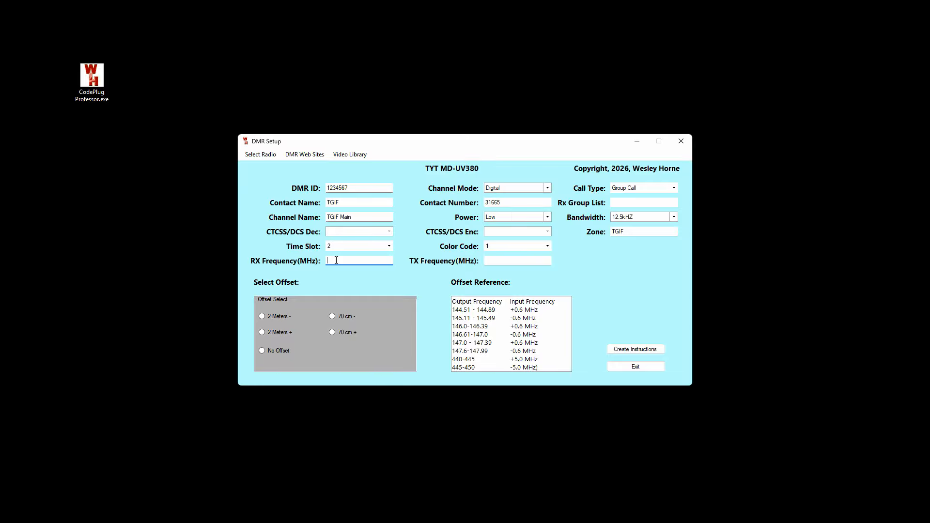
text(441.3)
click(262, 350)
click(332, 333)
click(263, 351)
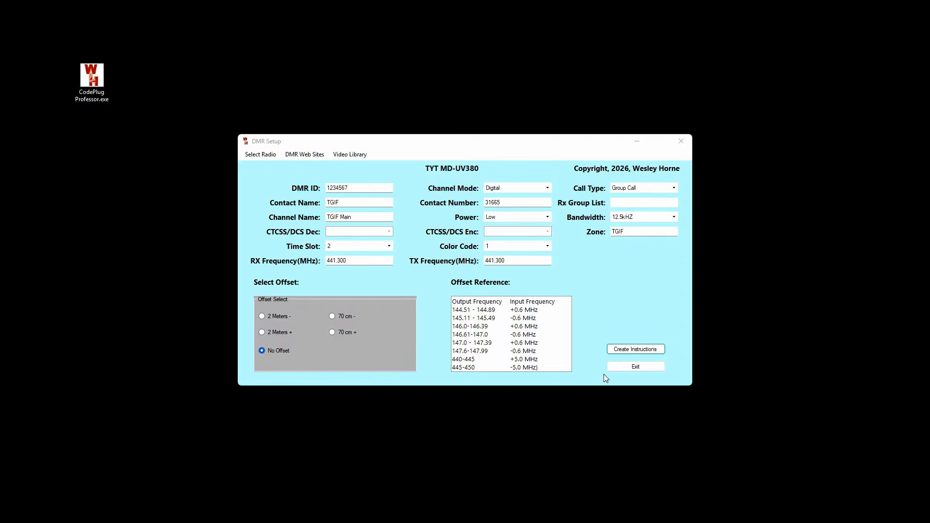
click(636, 349)
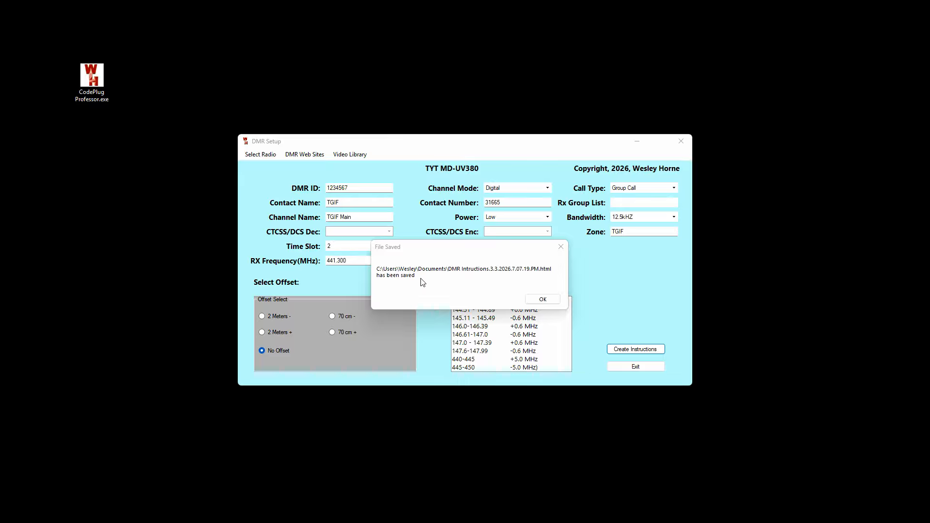
Step: Close the File Saved confirmation for the DMR Intructions HTML file
click(542, 300)
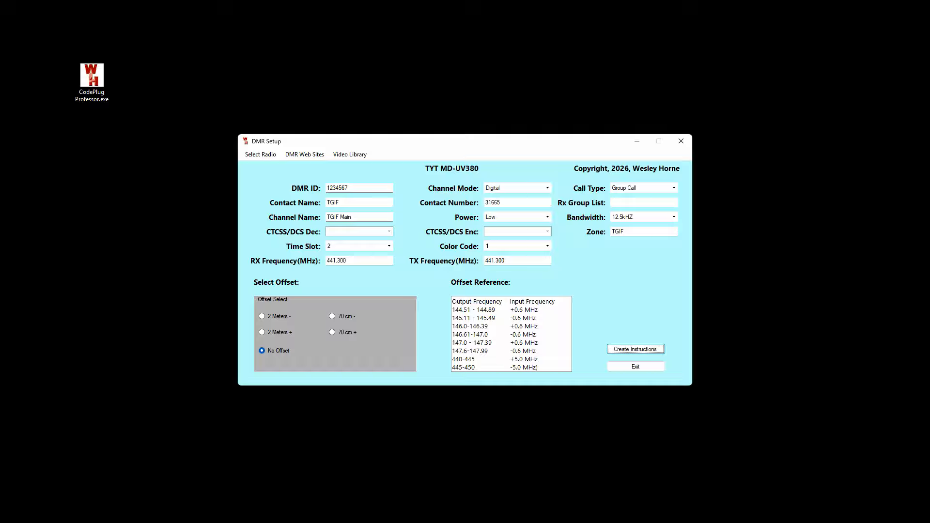
Step: Drag the Chrome window with the TGIF Main instructions page onto the screen
drag(0, 54, 638, 67)
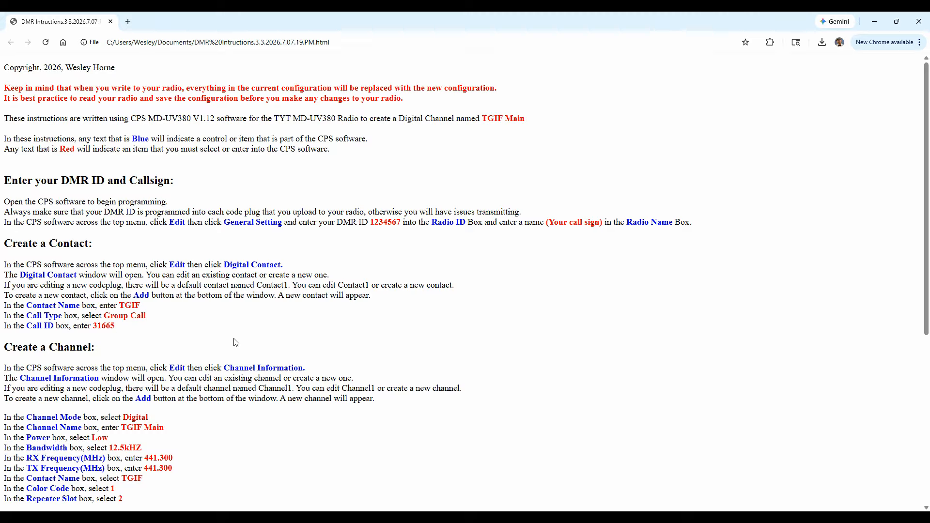
Step: Scroll the instructions page down to the Write To Your Radio section
scroll(240, 339, down, 2)
scroll(240, 339, down, 3)
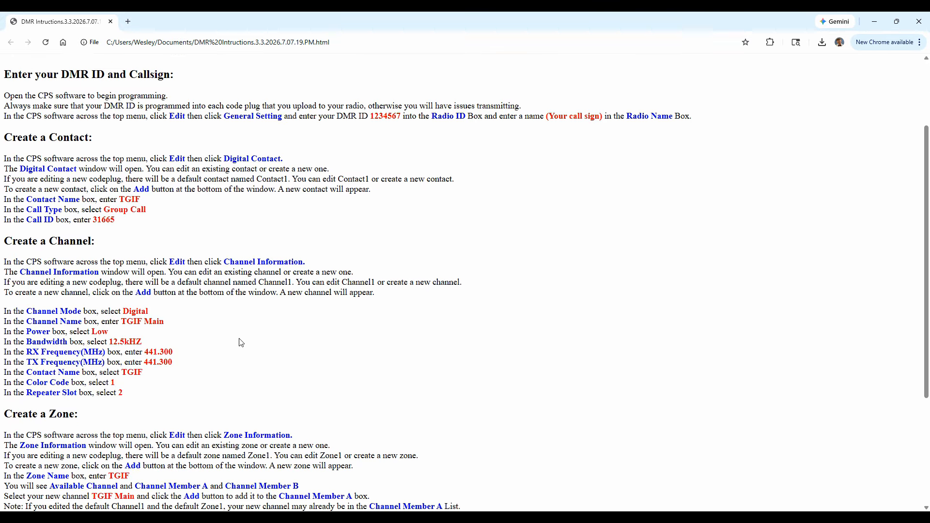
scroll(207, 323, down, 2)
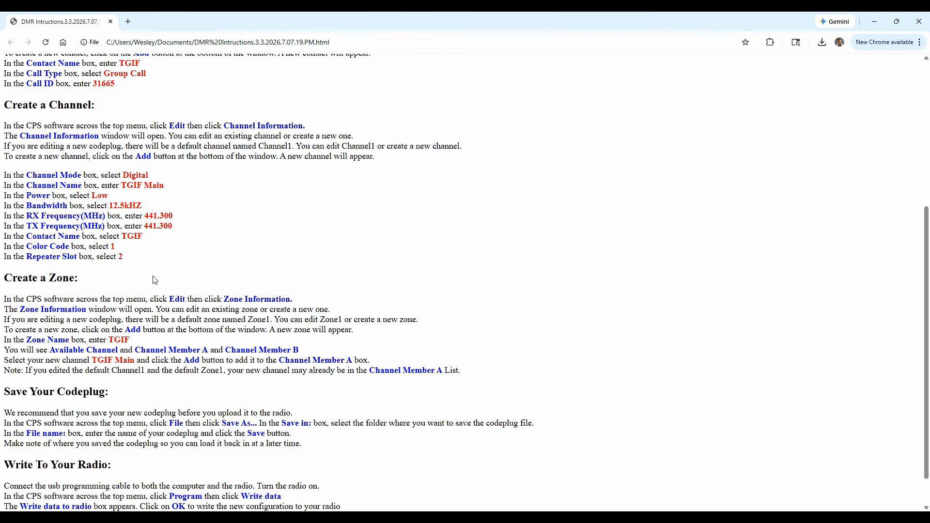